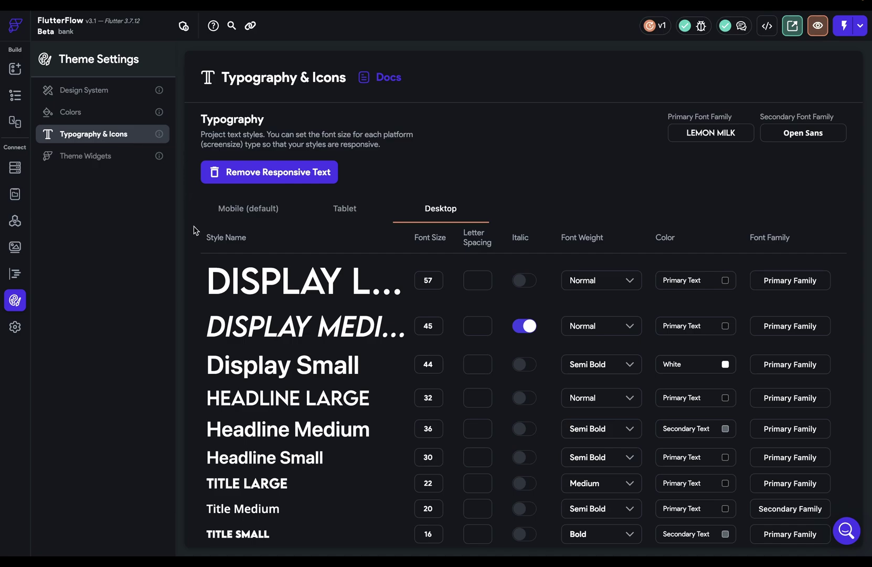
pyautogui.scroll(-10, 195, 231)
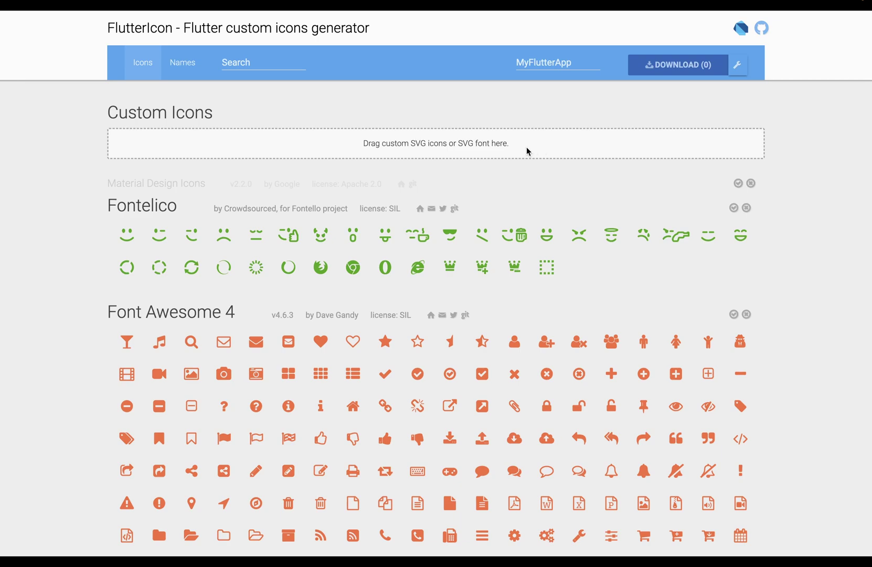
# Step: Upload the SVGs to FlutterIcon, select all 15 icons, and download the MyFlutterApp font zip
pyautogui.moveTo(421, 143); pyautogui.dragTo(526, 152)
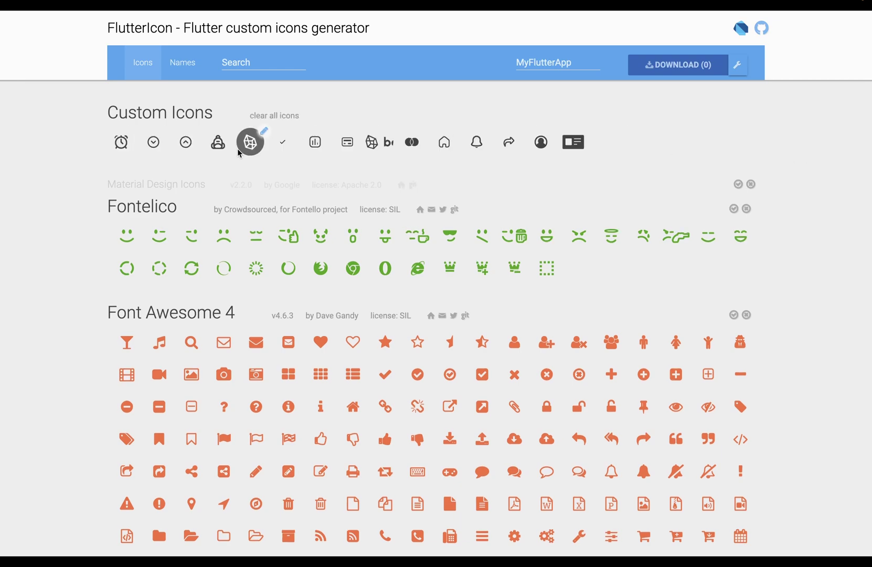
pyautogui.click(121, 142)
pyautogui.click(154, 142)
pyautogui.click(186, 143)
pyautogui.click(218, 144)
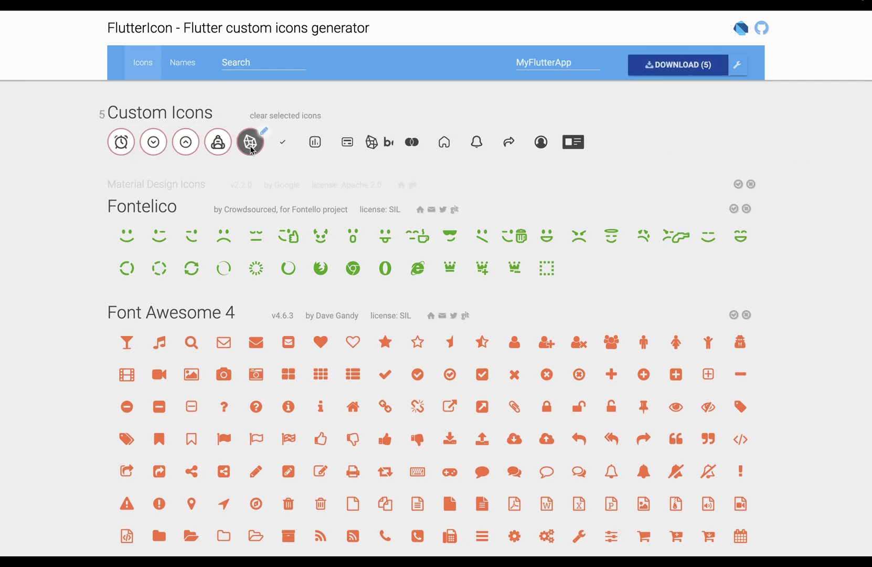
pyautogui.click(250, 143)
pyautogui.click(283, 143)
pyautogui.moveTo(315, 149); pyautogui.dragTo(635, 152)
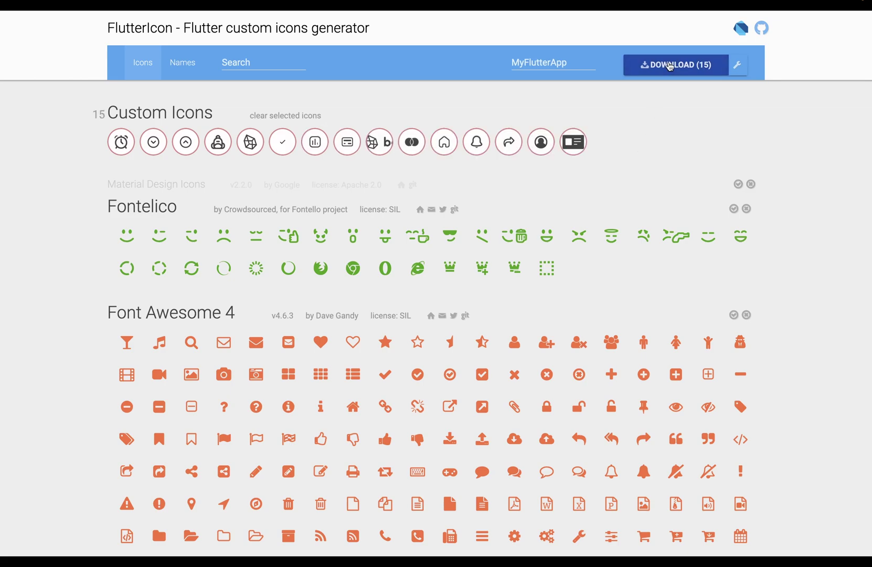
pyautogui.click(664, 65)
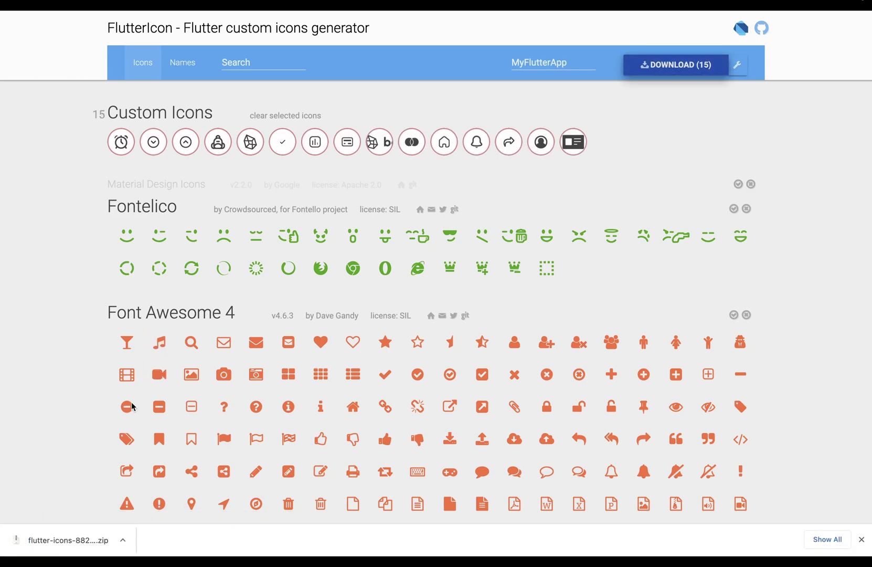
pyautogui.click(62, 539)
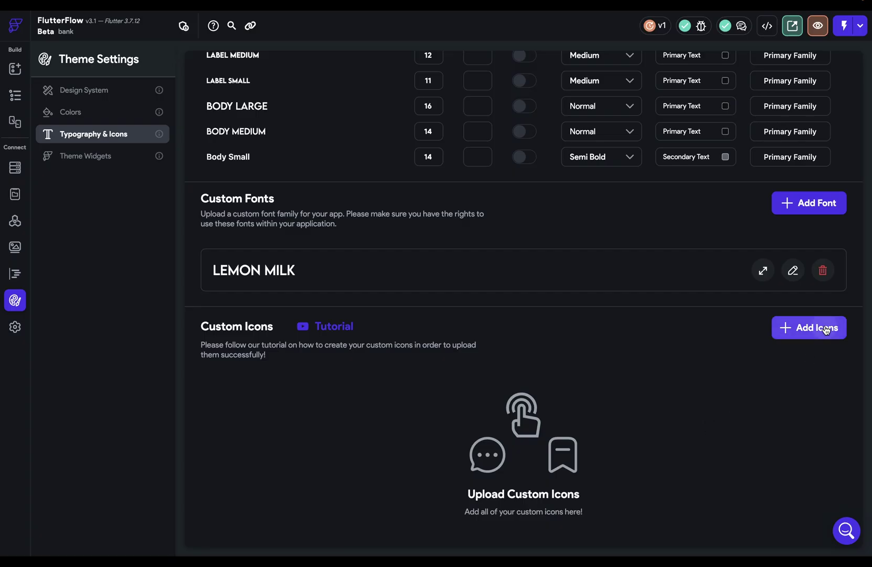
# Step: Add a custom icon family from MyFlutterApp.ttf and my_flutter_app_icons.dart
pyautogui.click(824, 328)
pyautogui.click(372, 173)
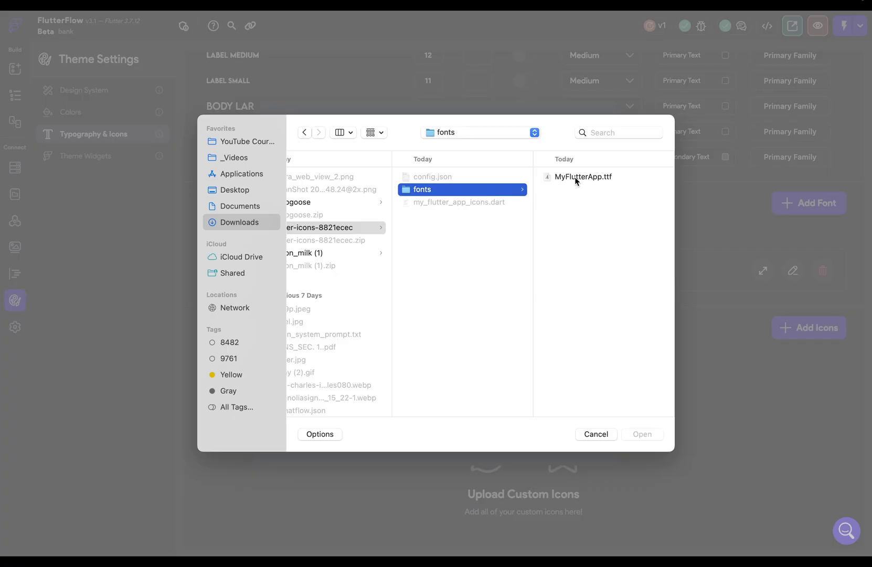
pyautogui.click(577, 179)
pyautogui.click(642, 434)
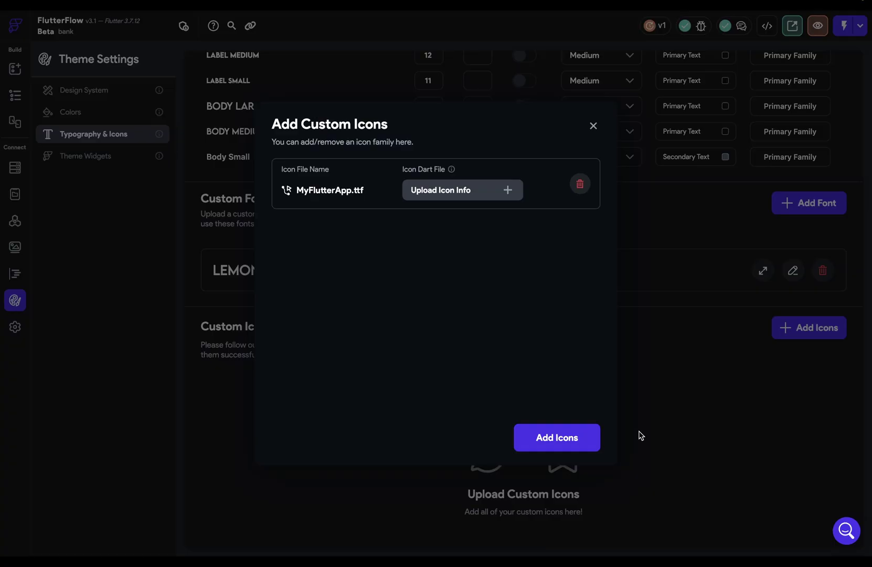
pyautogui.click(477, 197)
pyautogui.click(641, 434)
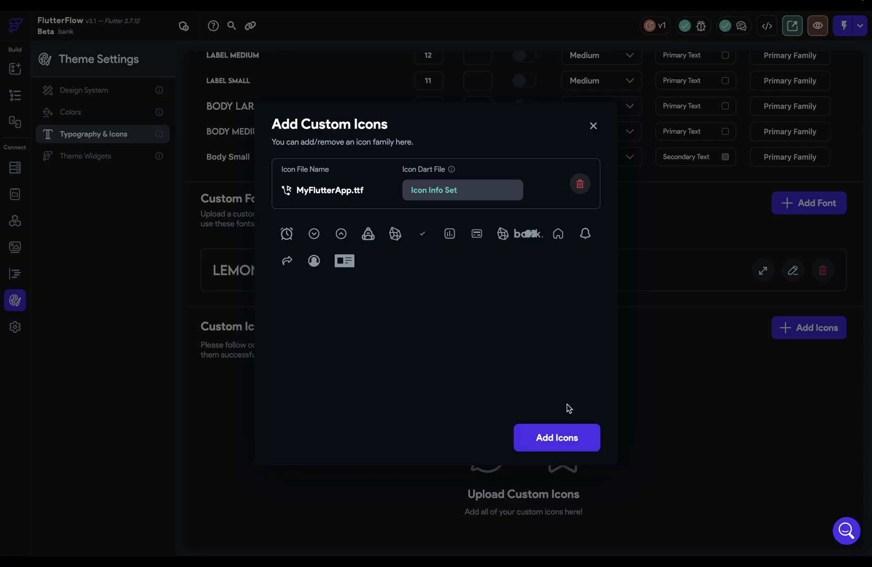
pyautogui.click(563, 436)
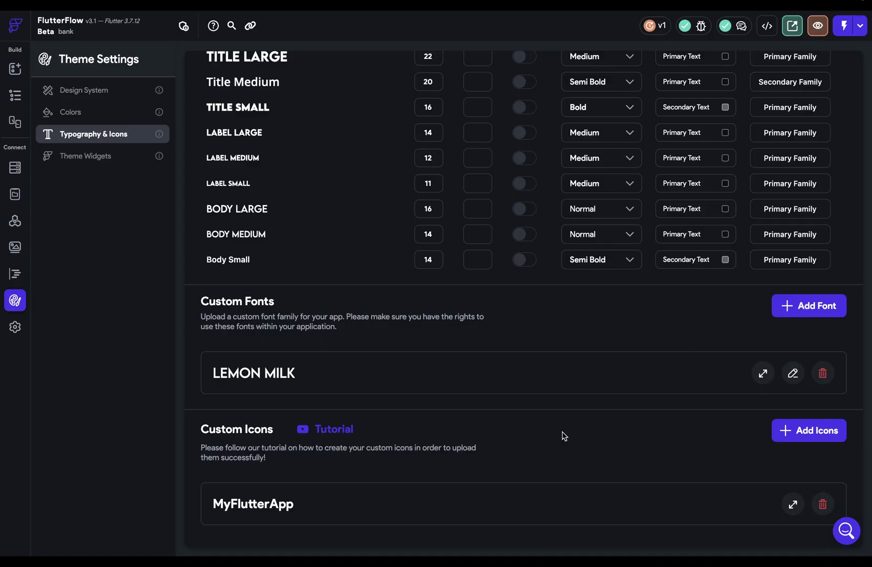
# Step: Expand the MyFlutterApp family's icons, then target the HomePage column for a new widget
pyautogui.click(792, 505)
pyautogui.scroll(-1, 703, 455)
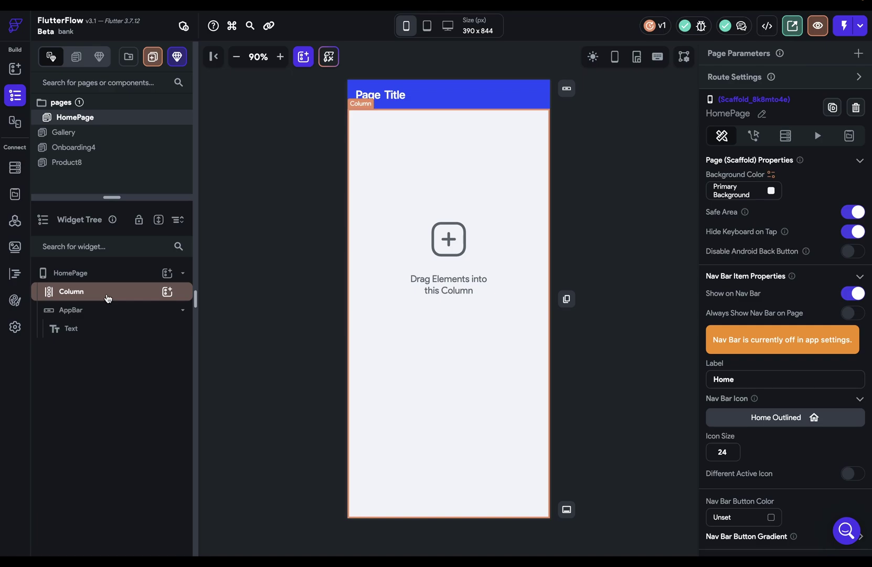
pyautogui.click(107, 291)
pyautogui.click(167, 292)
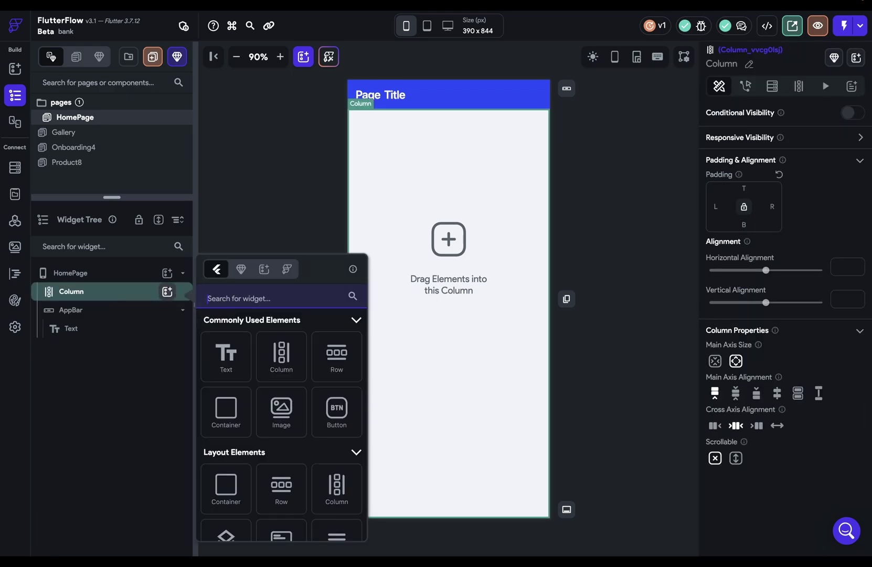
pyautogui.write('but')
# Step: Add a Button to the column using the custom Arrow Up Circle icon coloured Tertiary
pyautogui.click(226, 361)
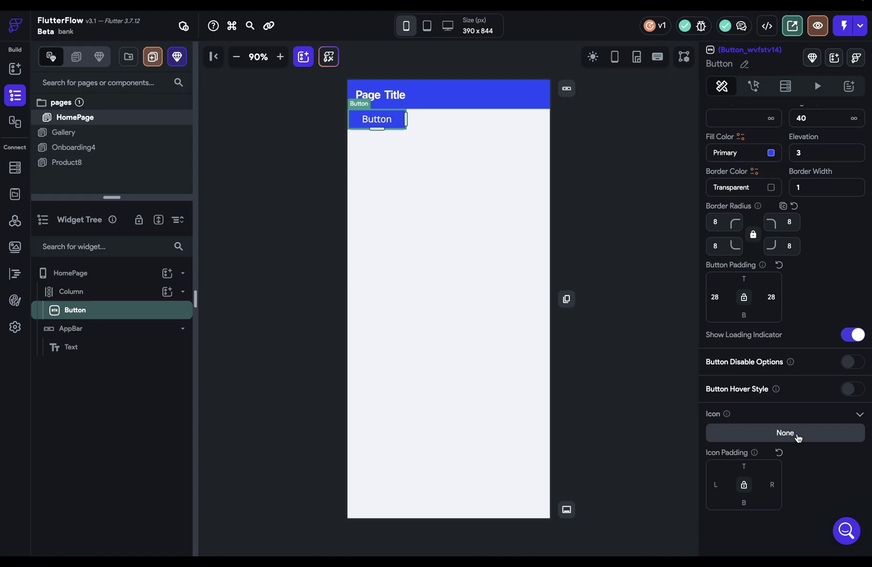
pyautogui.click(798, 436)
pyautogui.click(552, 199)
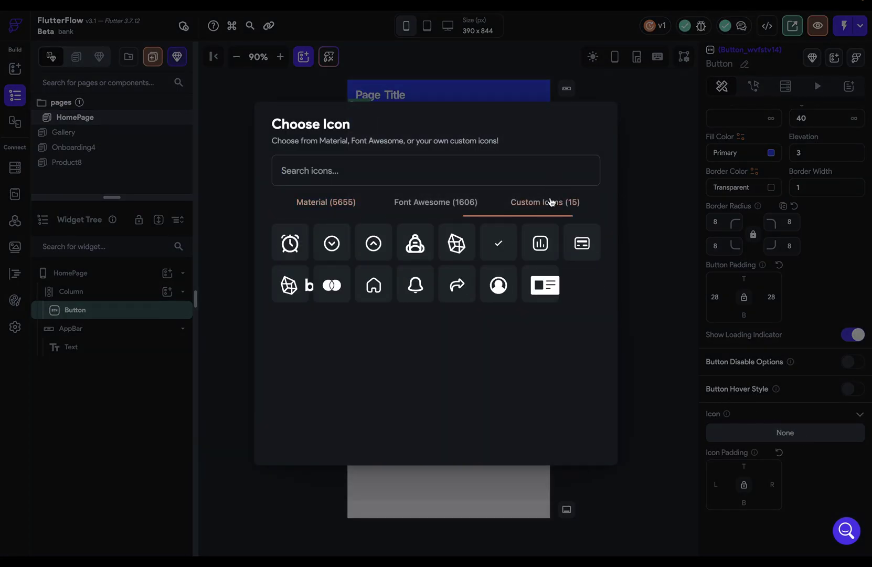
pyautogui.click(366, 242)
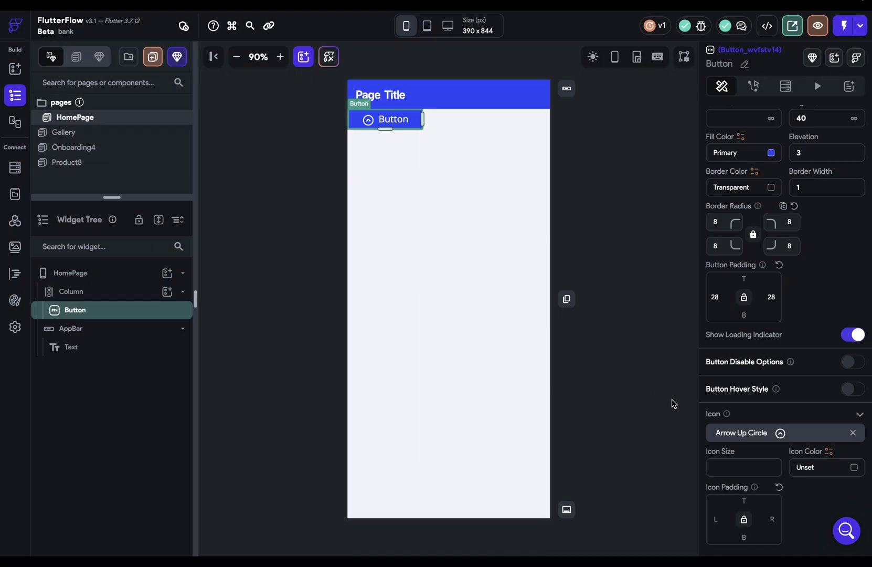
pyautogui.click(856, 468)
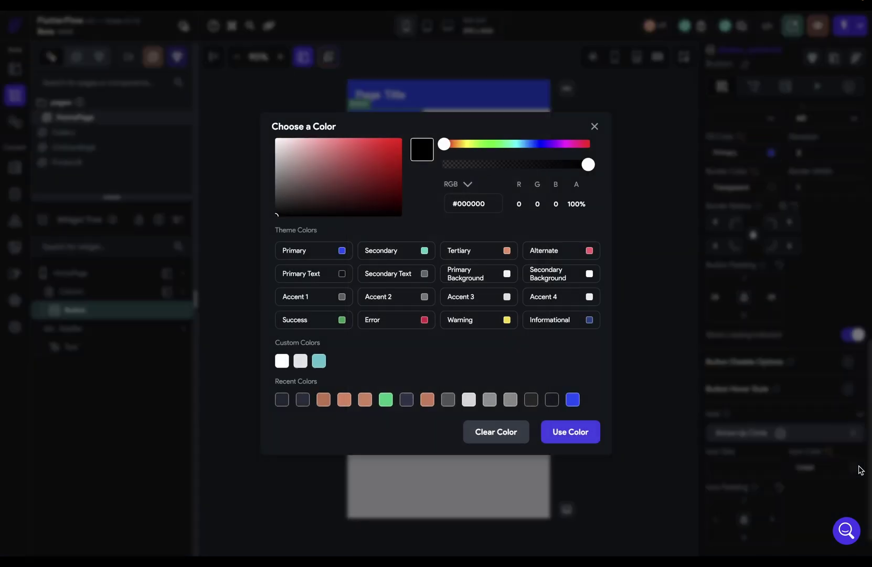
pyautogui.click(512, 255)
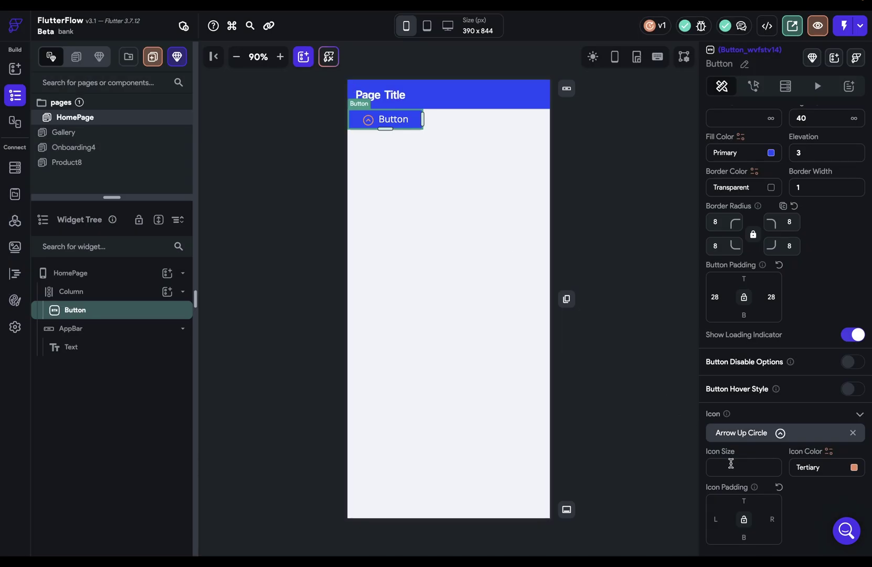